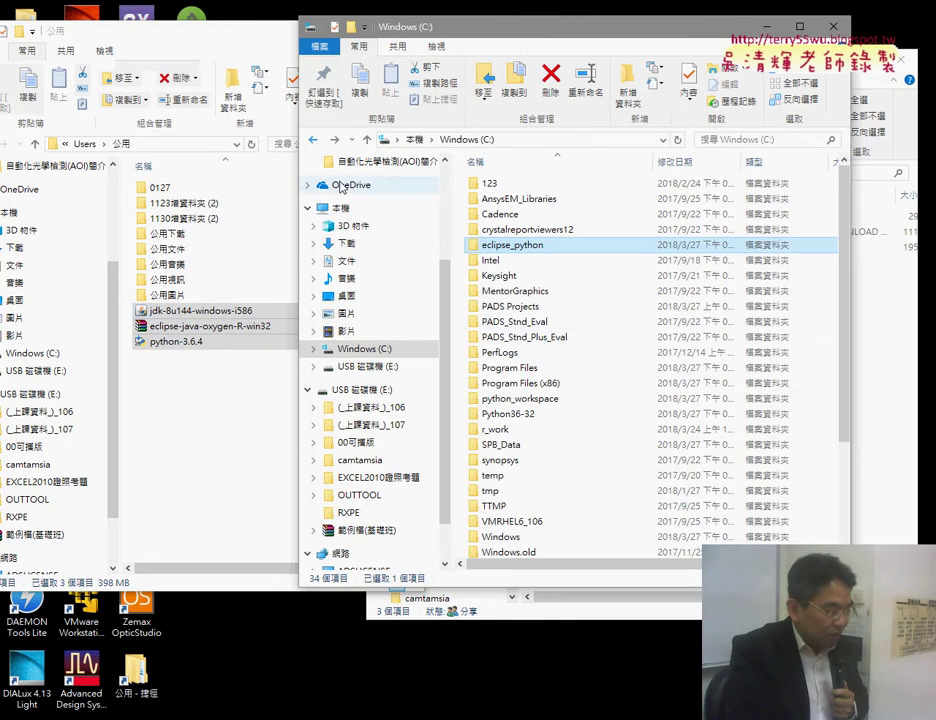
Try to extract the eclipse-java-oxygen-R-win32 archive from the public user folder directly into the root of drive C
{"action": "left_click", "coordinate": [209, 342]}
{"action": "left_click", "coordinate": [178, 328]}
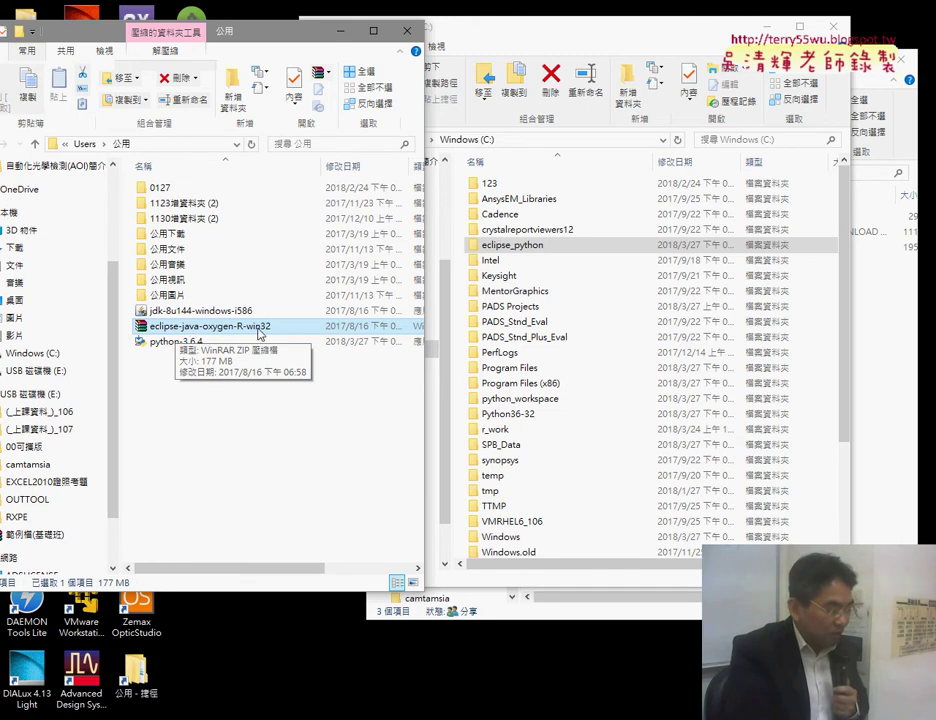
{"action": "left_click_drag", "start_coordinate": [846, 439], "coordinate": [852, 534]}
{"action": "left_click_drag", "start_coordinate": [228, 328], "coordinate": [573, 504]}
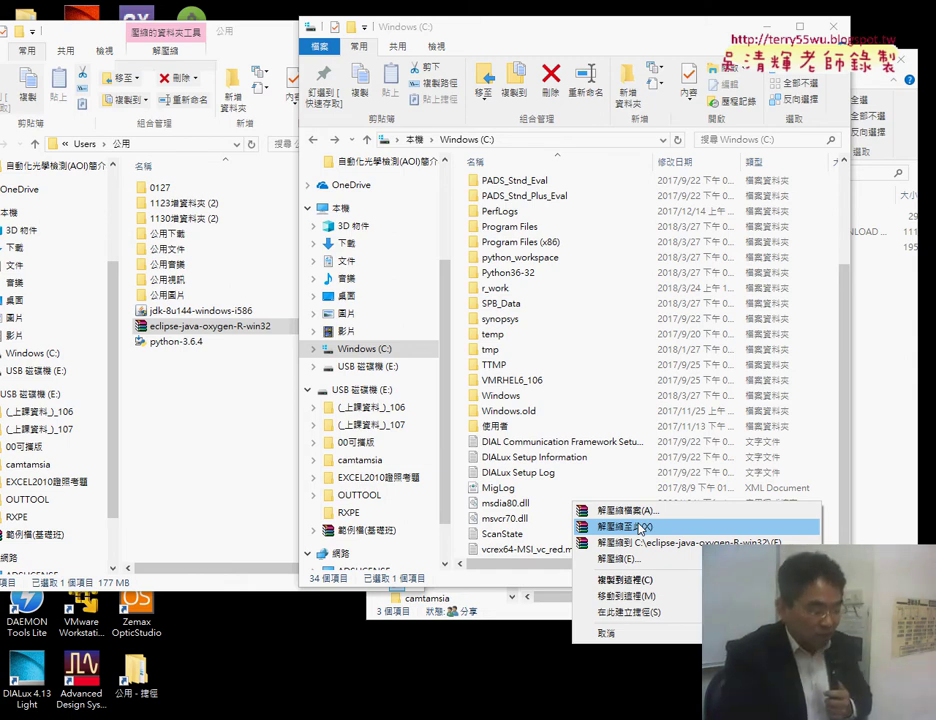
{"action": "left_click", "coordinate": [640, 528]}
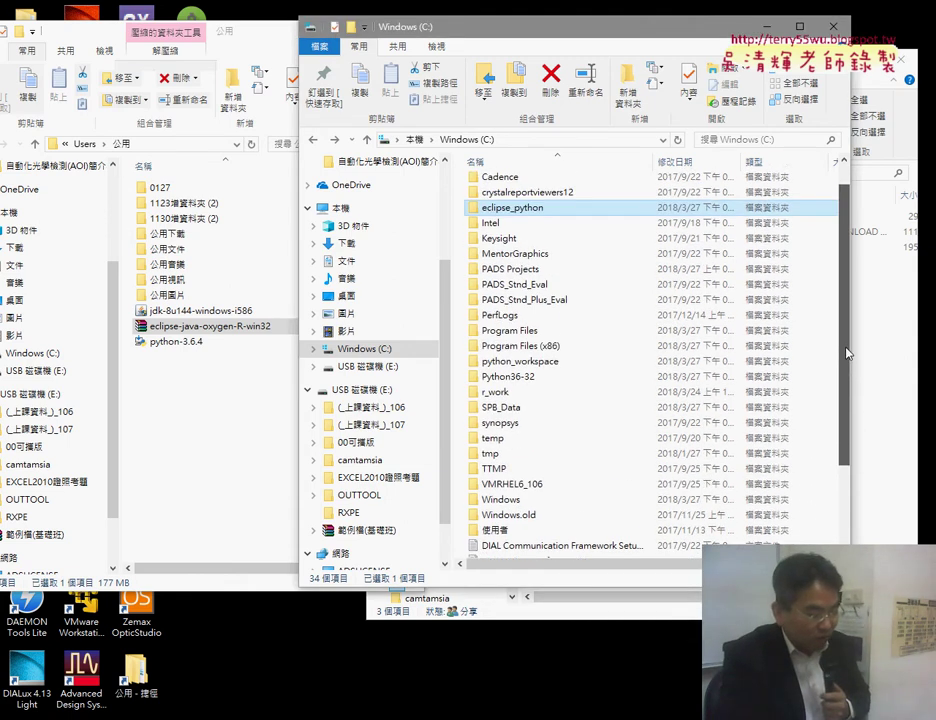
Open the eclipse_python folder's name for editing and select its _python suffix
{"action": "left_click_drag", "start_coordinate": [846, 373], "coordinate": [844, 282]}
{"action": "left_click", "coordinate": [510, 246]}
{"action": "left_click_drag", "start_coordinate": [511, 245], "coordinate": [562, 256]}
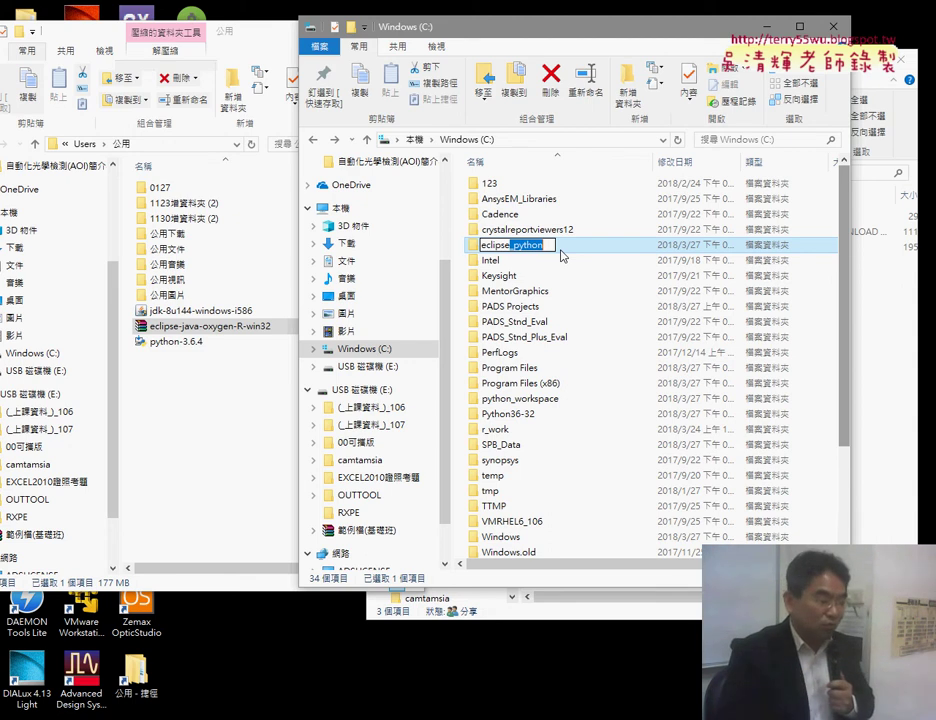
{"action": "key", "text": "Return"}
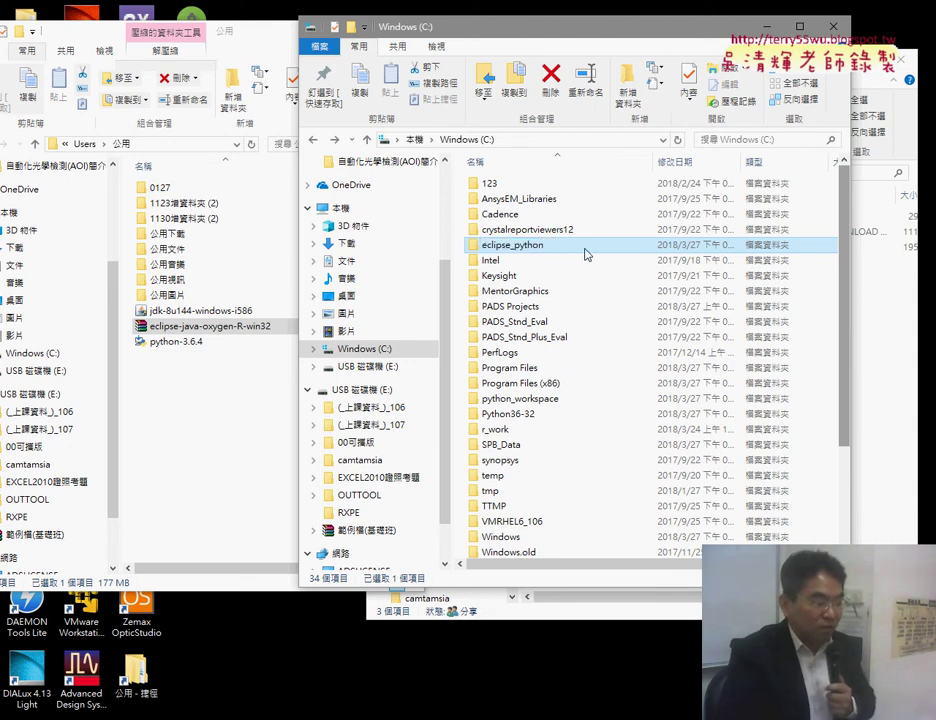
Open the eclipse_python folder on drive C and start the eclipse application
{"action": "double_click", "coordinate": [585, 250]}
{"action": "left_click", "coordinate": [507, 312]}
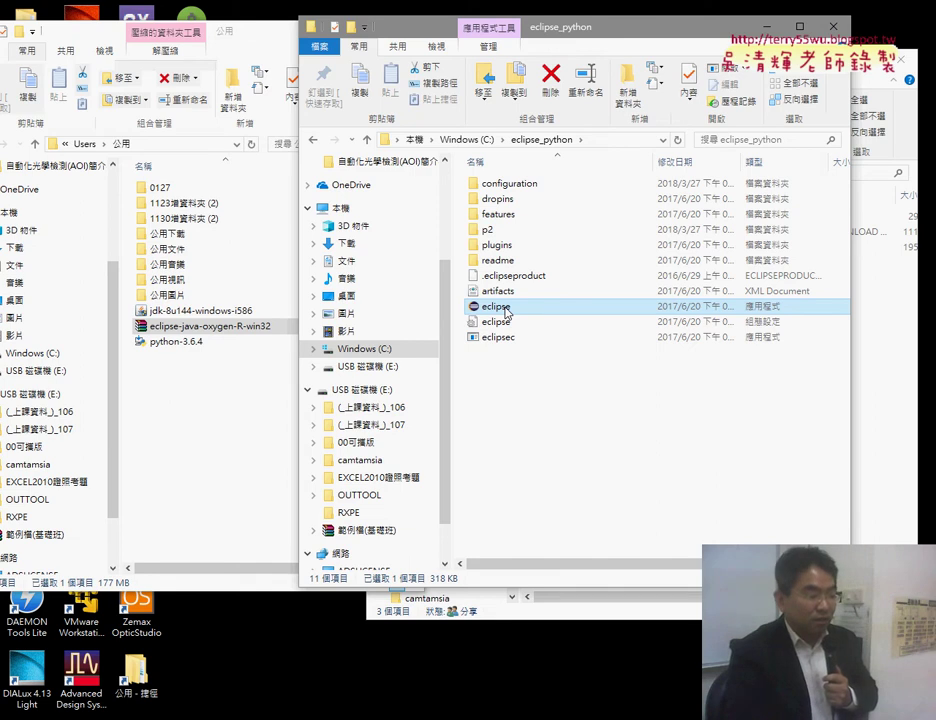
{"action": "double_click", "coordinate": [500, 307]}
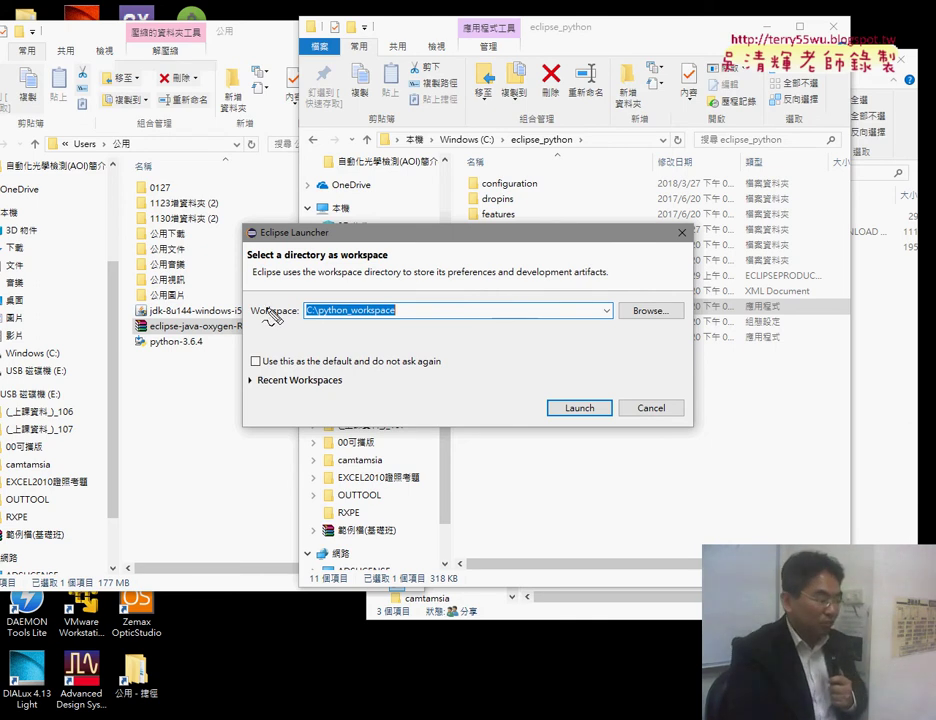
{"action": "mouse_move", "coordinate": [222, 322]}
{"action": "left_mouse_down"}
{"action": "mouse_move", "coordinate": [190, 316]}
{"action": "mouse_move", "coordinate": [205, 330]}
{"action": "mouse_move", "coordinate": [185, 345]}
{"action": "mouse_move", "coordinate": [175, 290]}
{"action": "mouse_move", "coordinate": [200, 343]}
{"action": "left_mouse_up"}
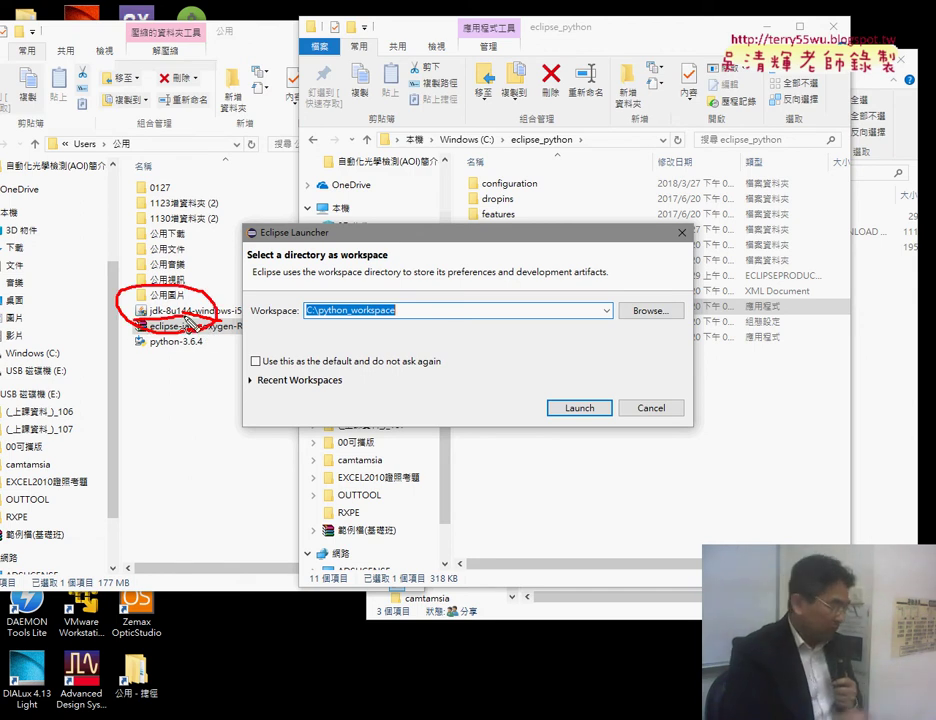
{"action": "key", "text": "Escape"}
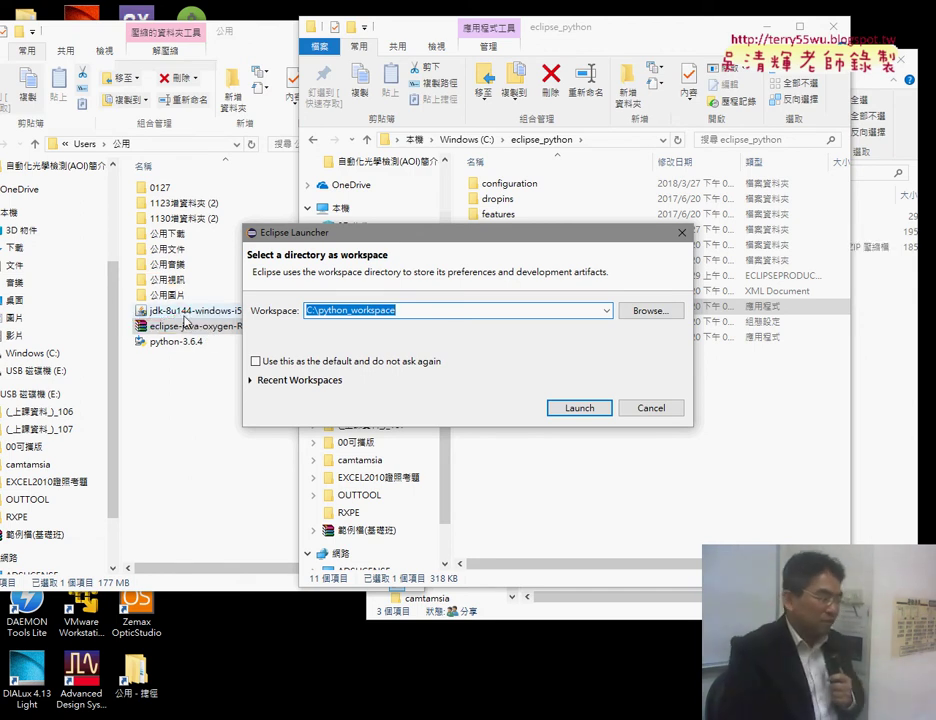
{"action": "left_click", "coordinate": [190, 410]}
{"action": "left_click", "coordinate": [218, 317]}
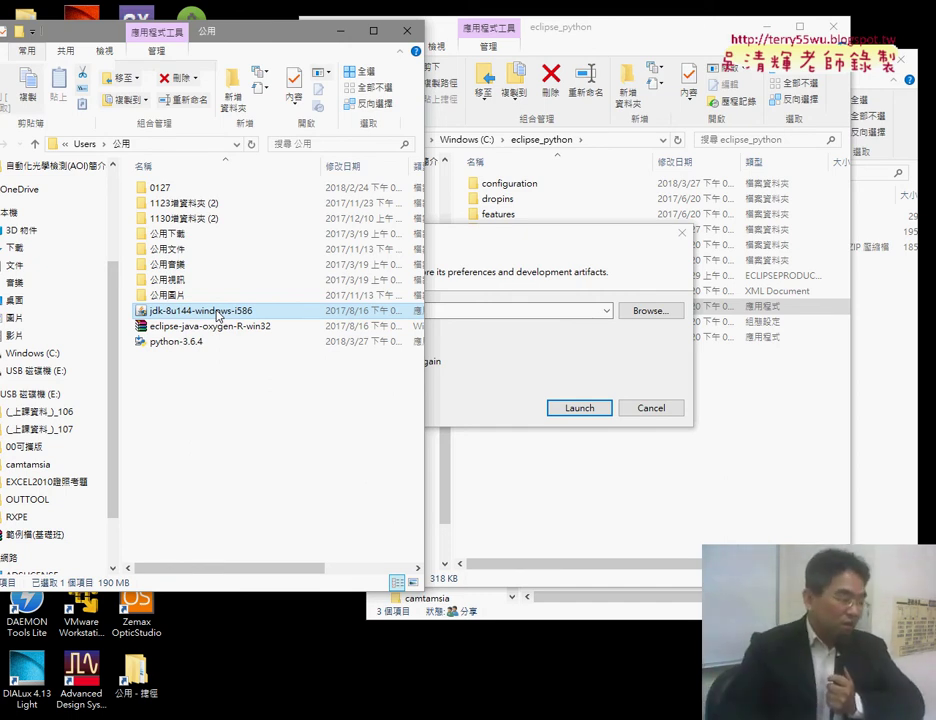
{"action": "left_click", "coordinate": [512, 355]}
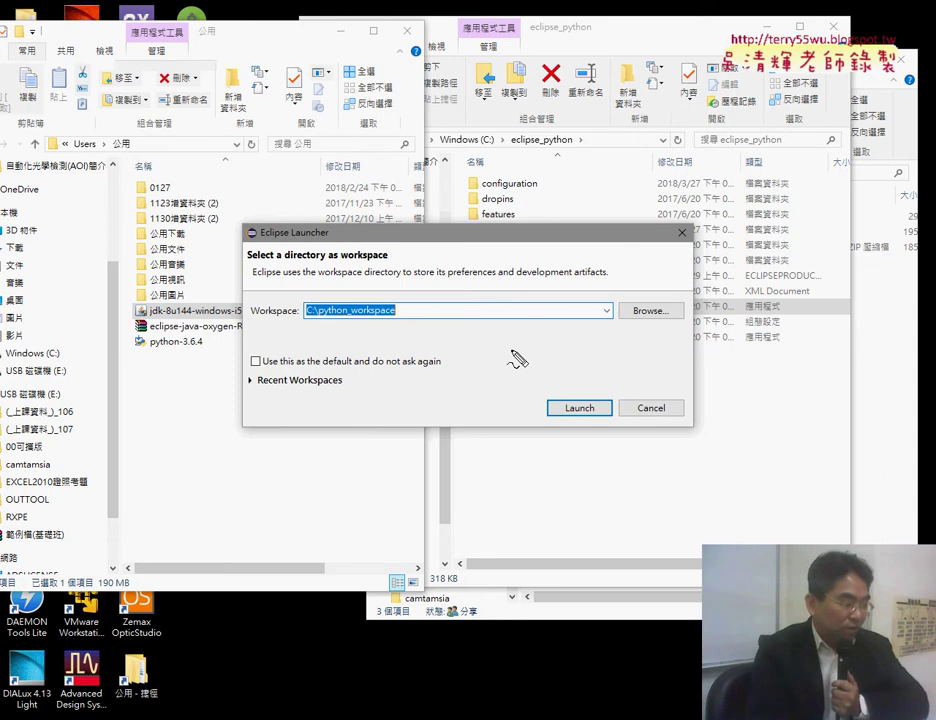
{"action": "mouse_move", "coordinate": [255, 330]}
{"action": "left_mouse_down"}
{"action": "mouse_move", "coordinate": [397, 330]}
{"action": "mouse_move", "coordinate": [396, 305]}
{"action": "mouse_move", "coordinate": [300, 302]}
{"action": "mouse_move", "coordinate": [300, 320]}
{"action": "left_mouse_up"}
{"action": "mouse_move", "coordinate": [377, 237]}
{"action": "left_mouse_down"}
{"action": "mouse_move", "coordinate": [366, 300]}
{"action": "mouse_move", "coordinate": [389, 285]}
{"action": "left_mouse_up"}
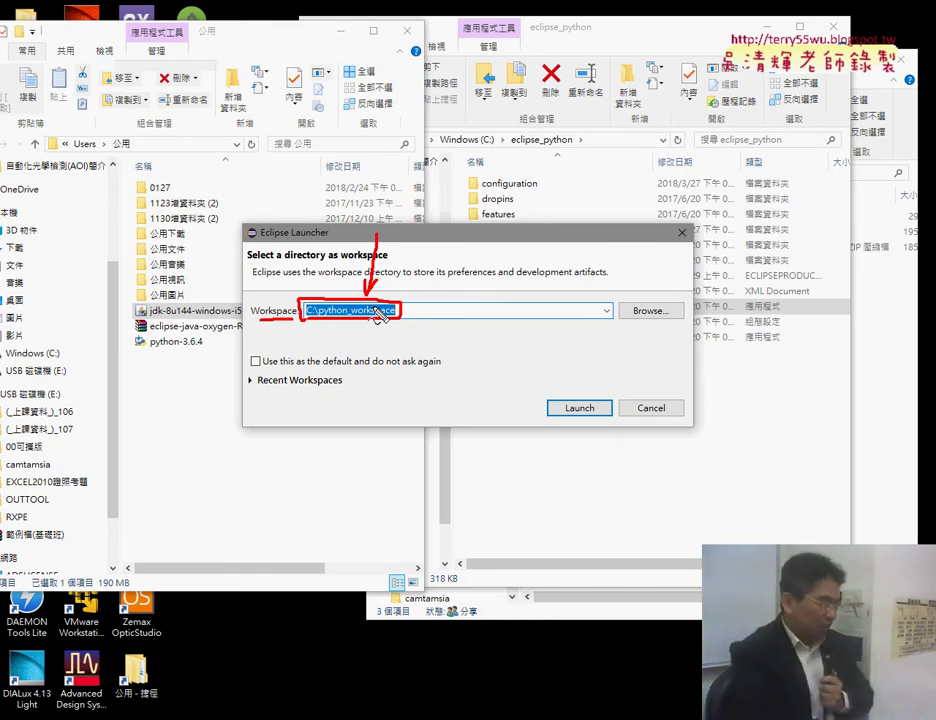
{"action": "key", "text": "Escape"}
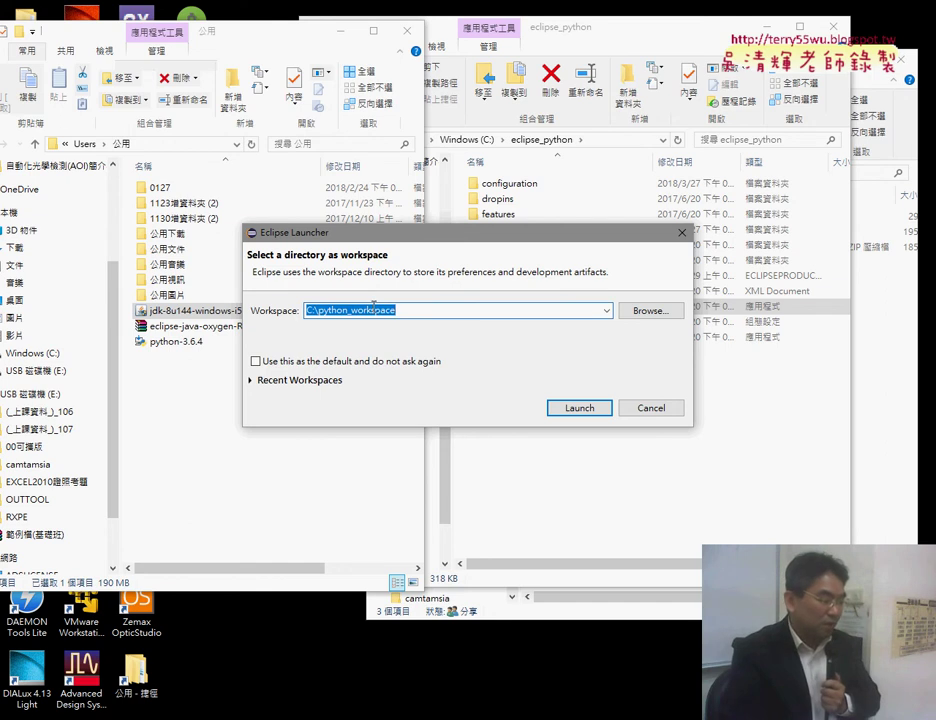
Launch Eclipse with the C:\python_workspace workspace, reposition its window and close the Welcome page
{"action": "left_click", "coordinate": [580, 408]}
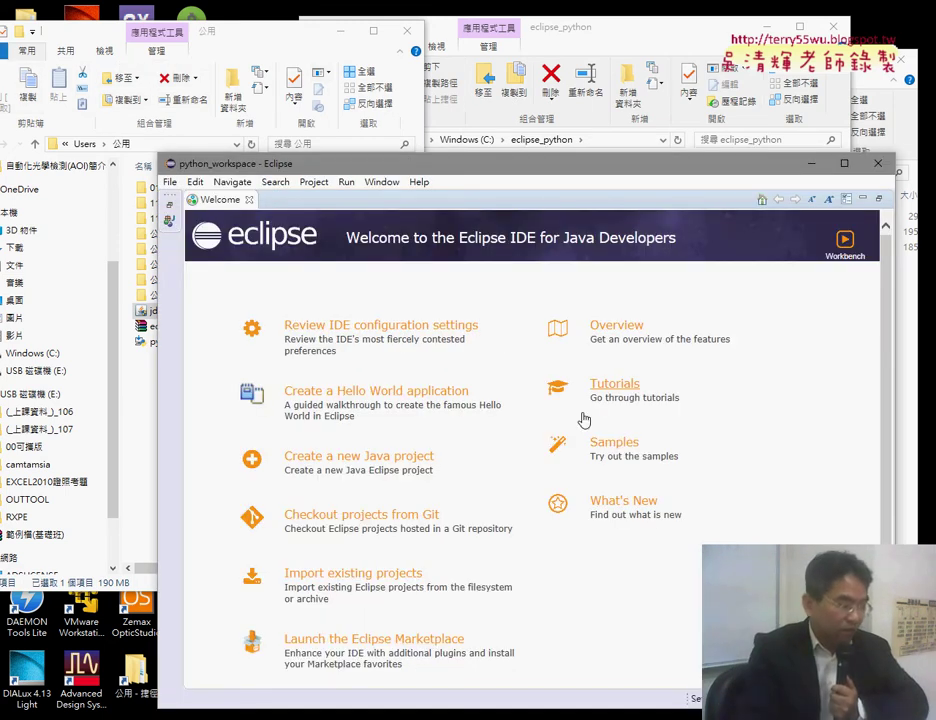
{"action": "left_click_drag", "start_coordinate": [362, 166], "coordinate": [314, 49]}
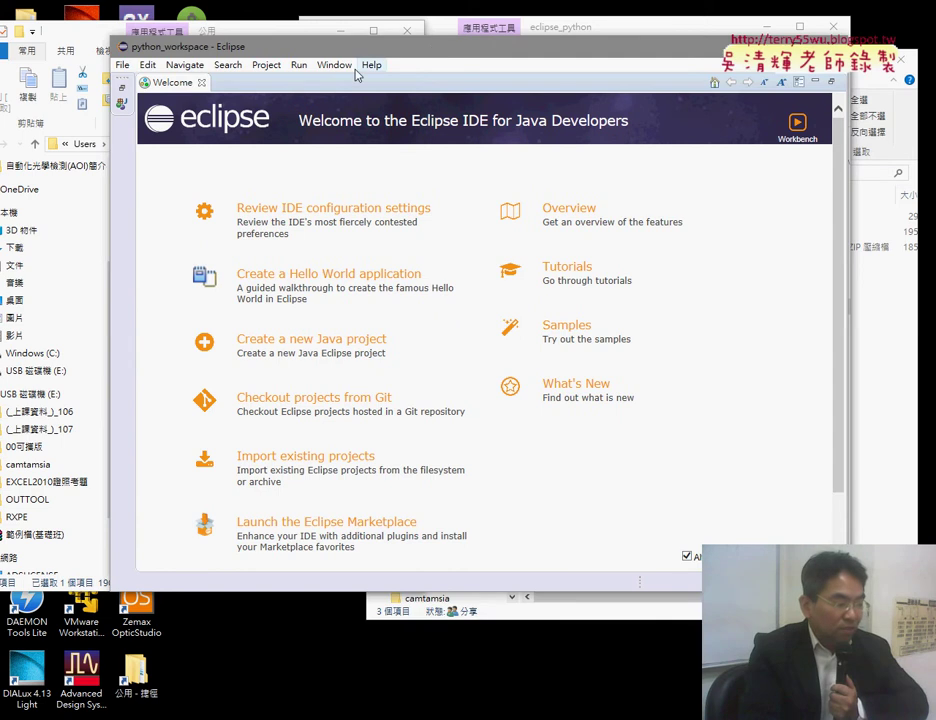
{"action": "left_click", "coordinate": [201, 84]}
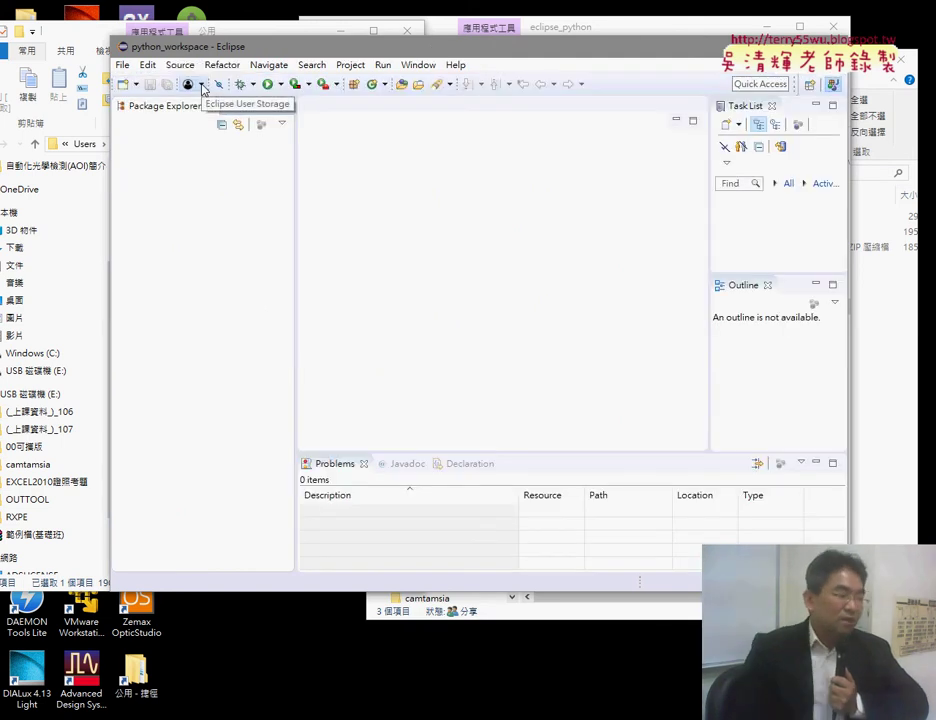
{"action": "left_click", "coordinate": [122, 65]}
{"action": "mouse_move", "coordinate": [115, 90]}
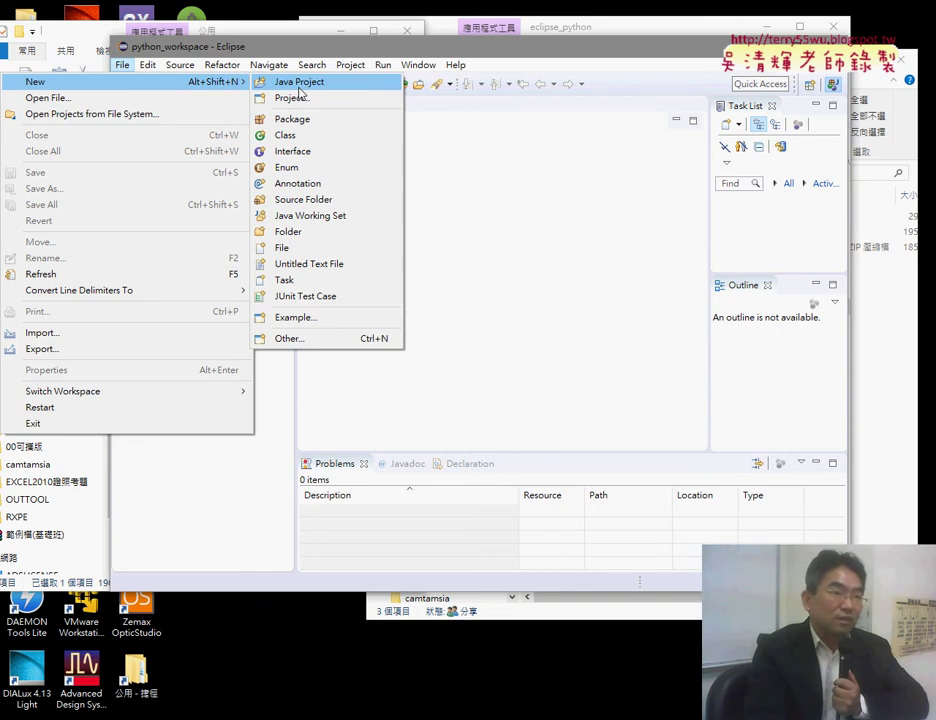
{"action": "left_click", "coordinate": [478, 180]}
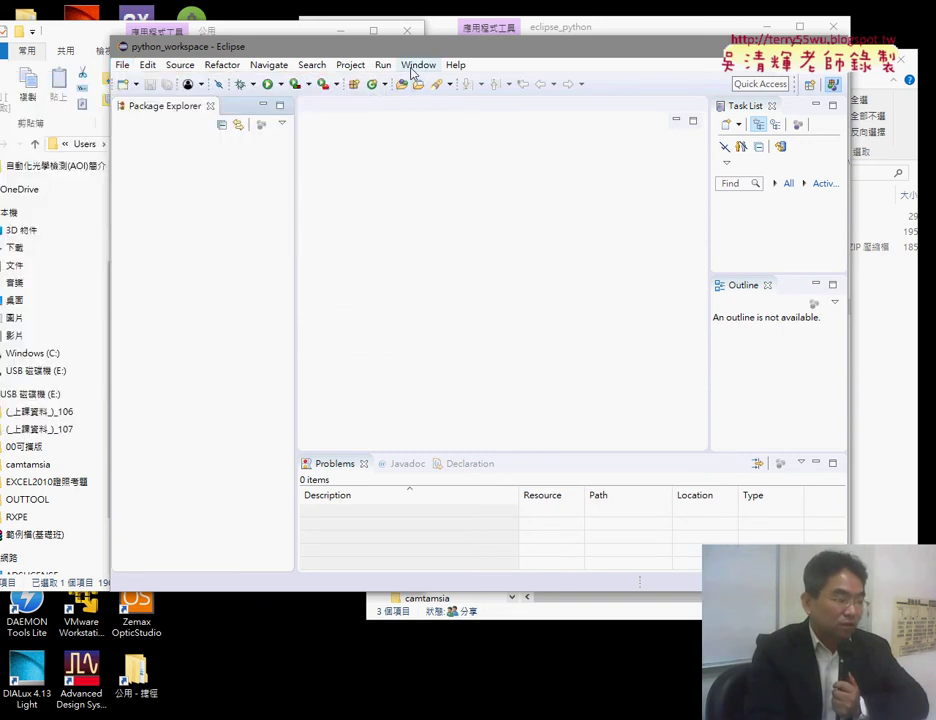
Start installing new software in Eclipse and open the form for adding a repository
{"action": "left_click", "coordinate": [452, 66]}
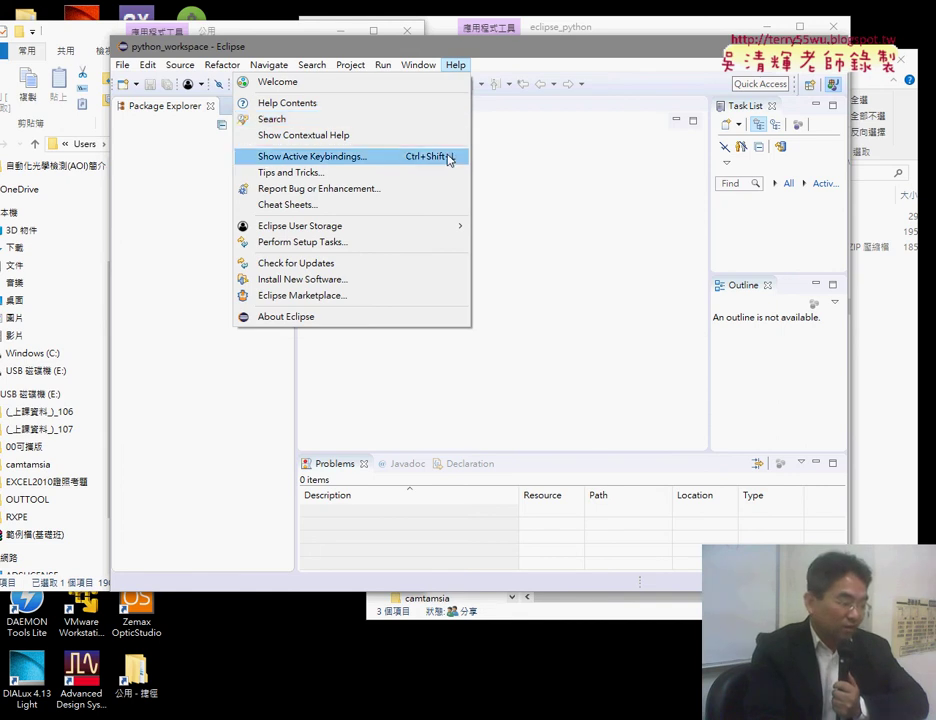
{"action": "left_click", "coordinate": [376, 286]}
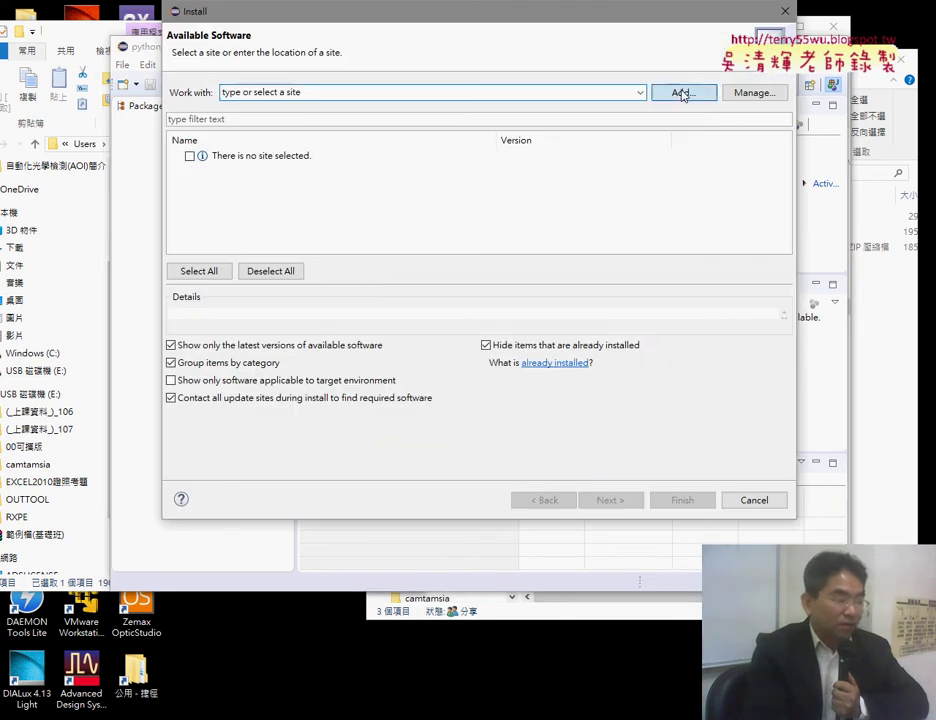
{"action": "left_click", "coordinate": [683, 92]}
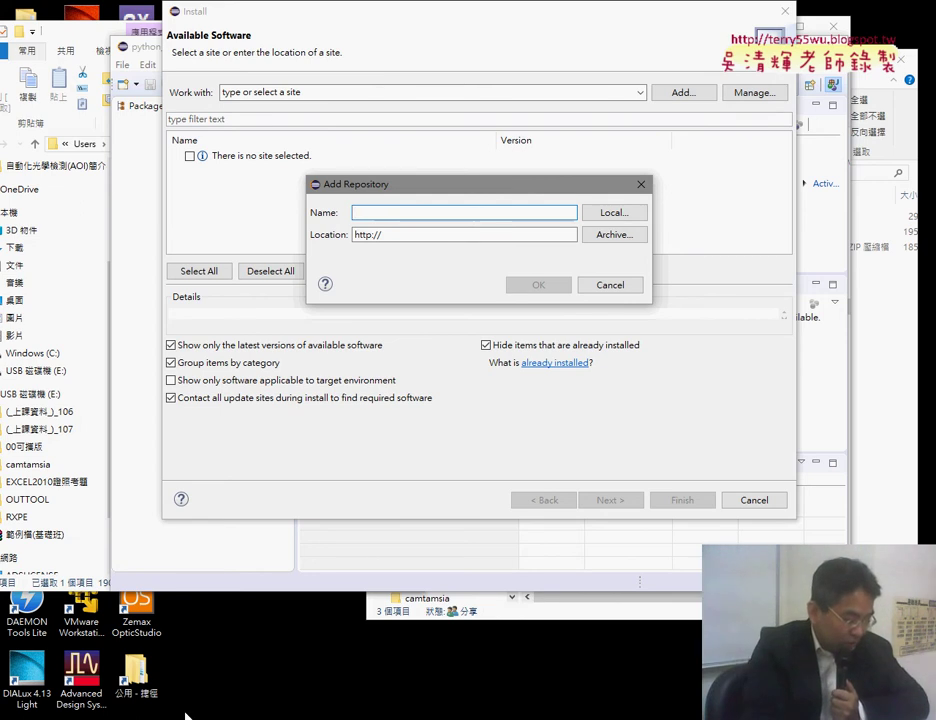
Switch to Chrome and browse the shared course area in Google Drive, reopening its _雲端白板 folder
{"action": "mouse_move", "coordinate": [232, 716]}
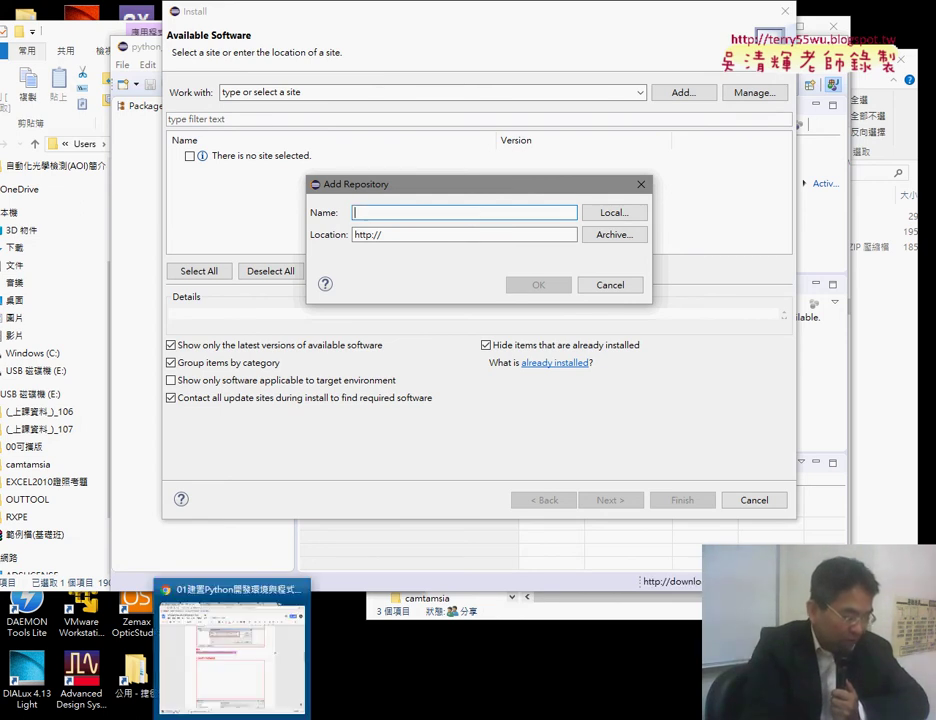
{"action": "left_click", "coordinate": [238, 689]}
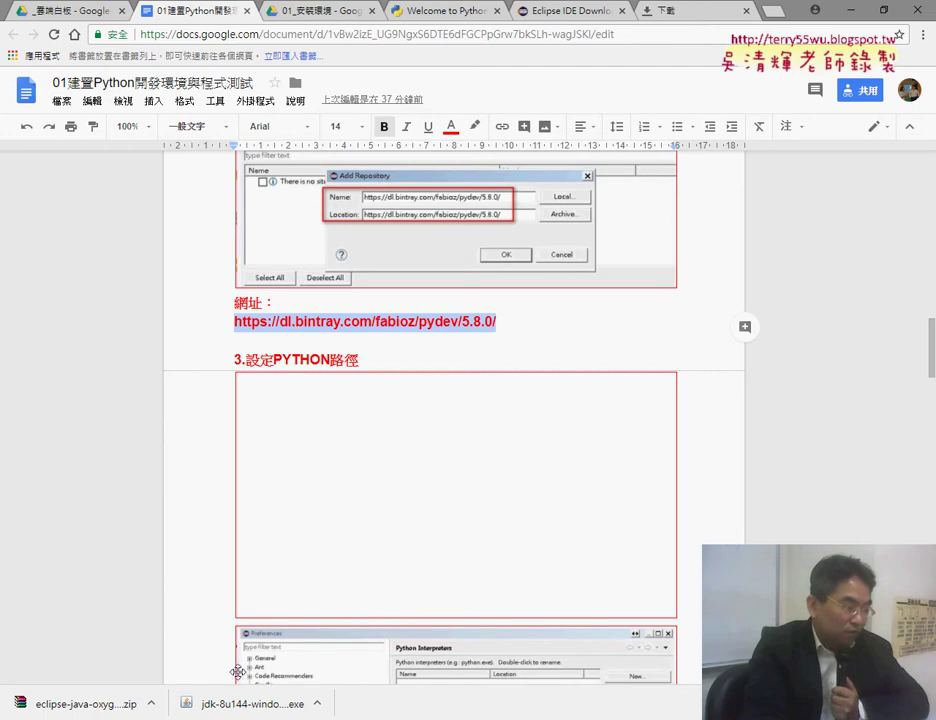
{"action": "left_click", "coordinate": [66, 11]}
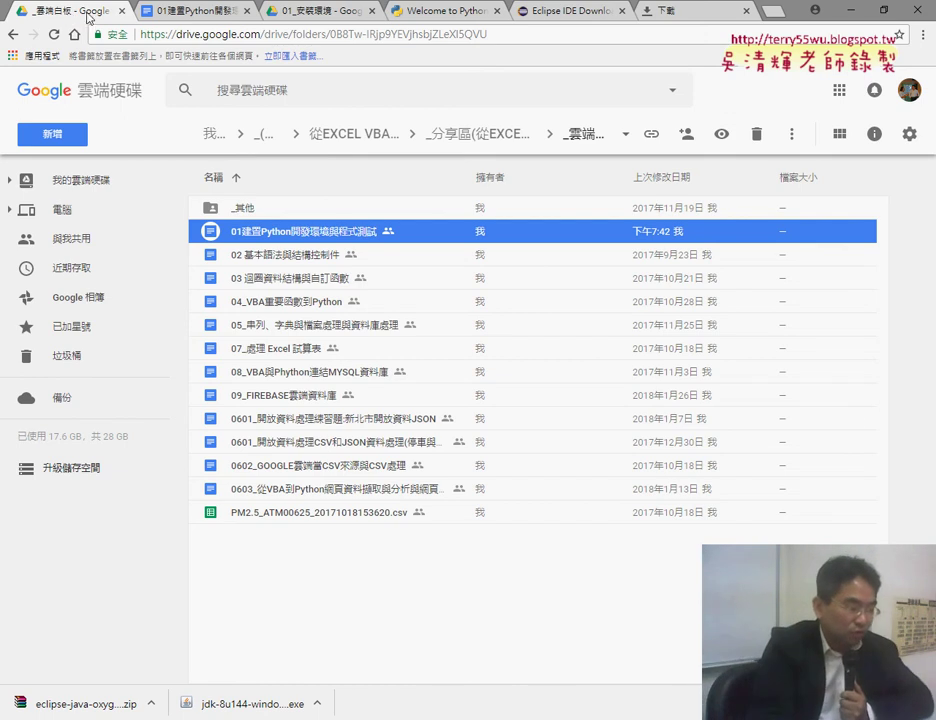
{"action": "left_click", "coordinate": [533, 136]}
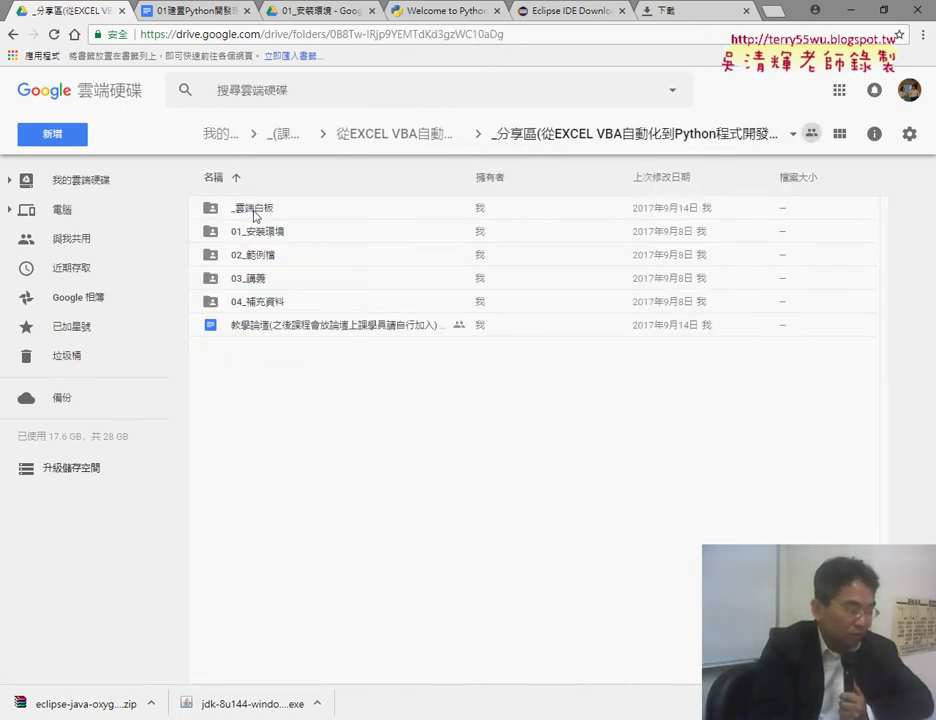
{"action": "left_click", "coordinate": [348, 213]}
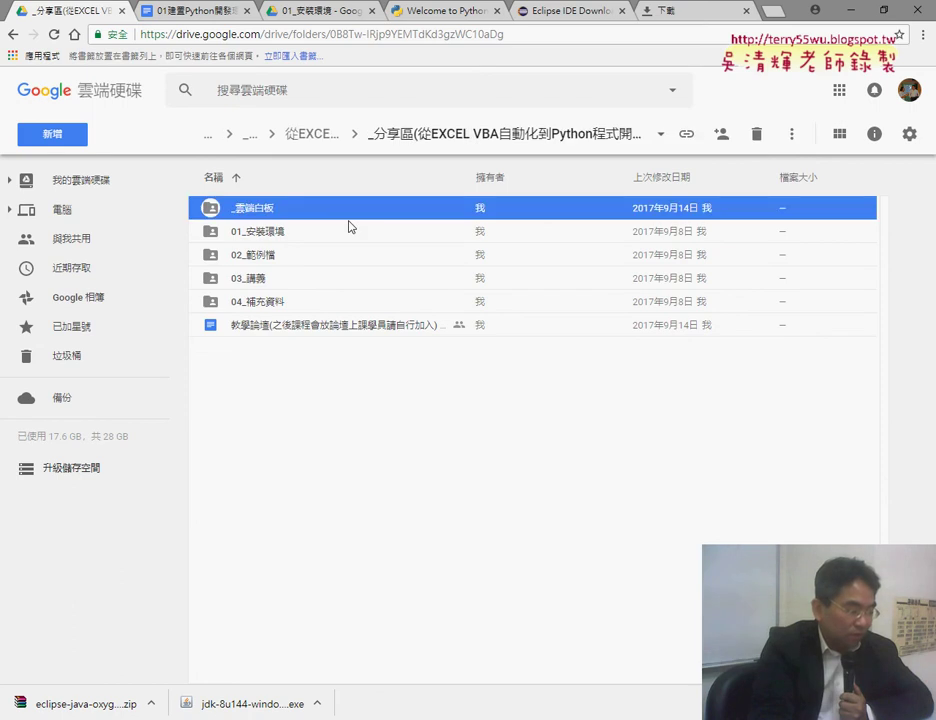
{"action": "left_click", "coordinate": [261, 282]}
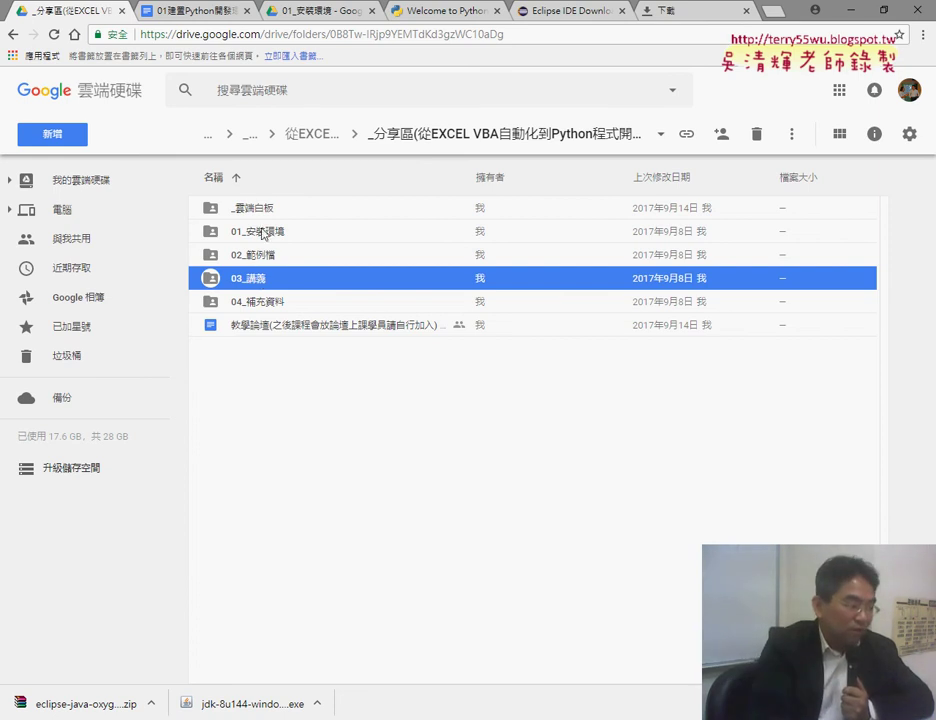
{"action": "left_click", "coordinate": [262, 210]}
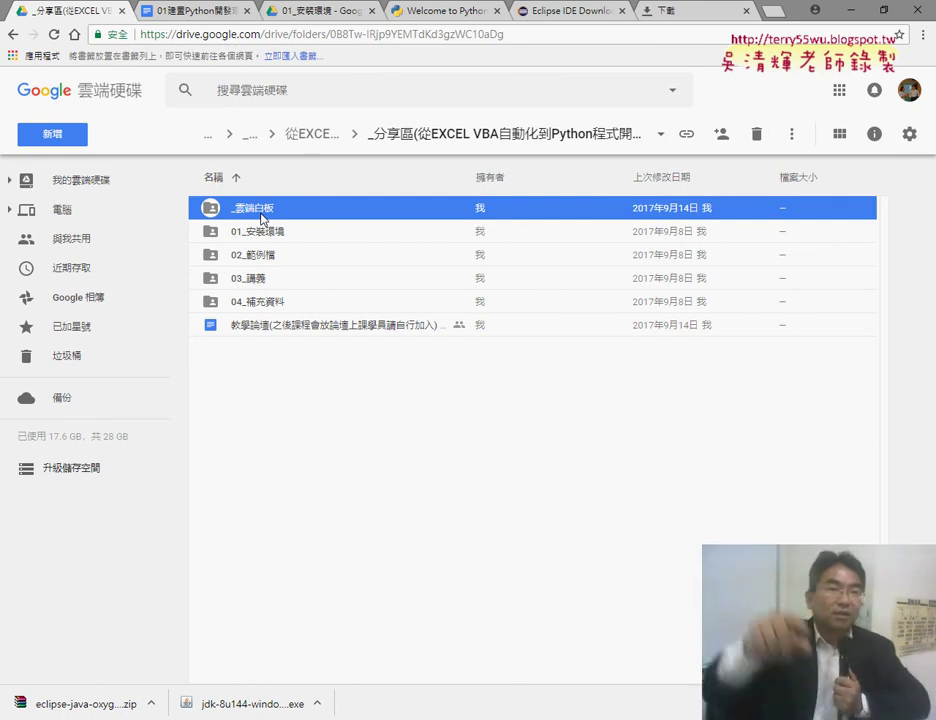
{"action": "double_click", "coordinate": [262, 214]}
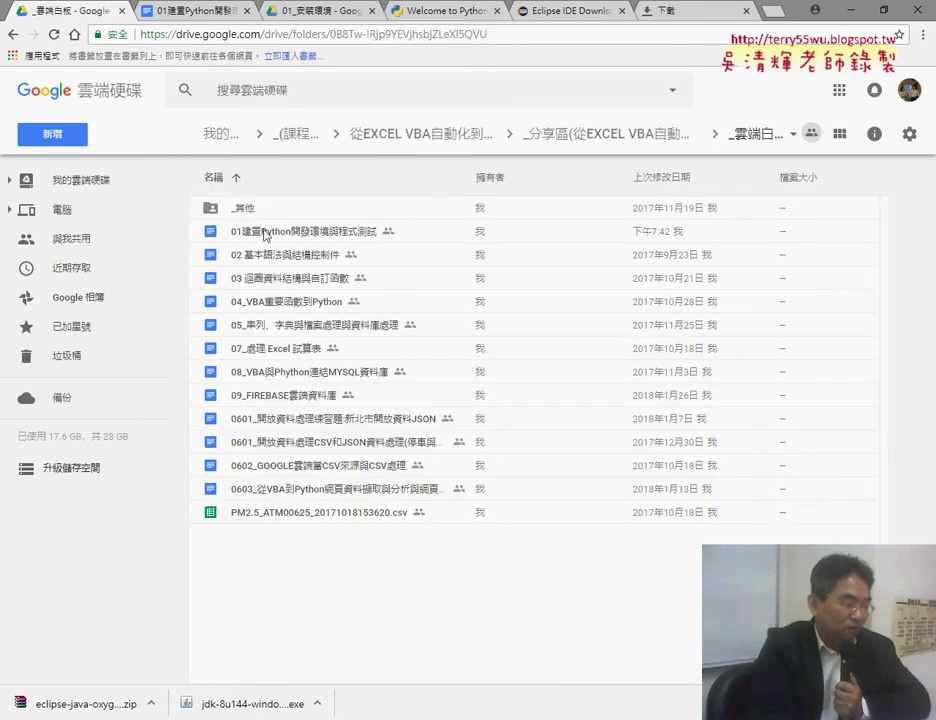
Open the 01建置Python開發環境與程式測試 document and review its Python installation and program test sections
{"action": "left_click", "coordinate": [276, 237]}
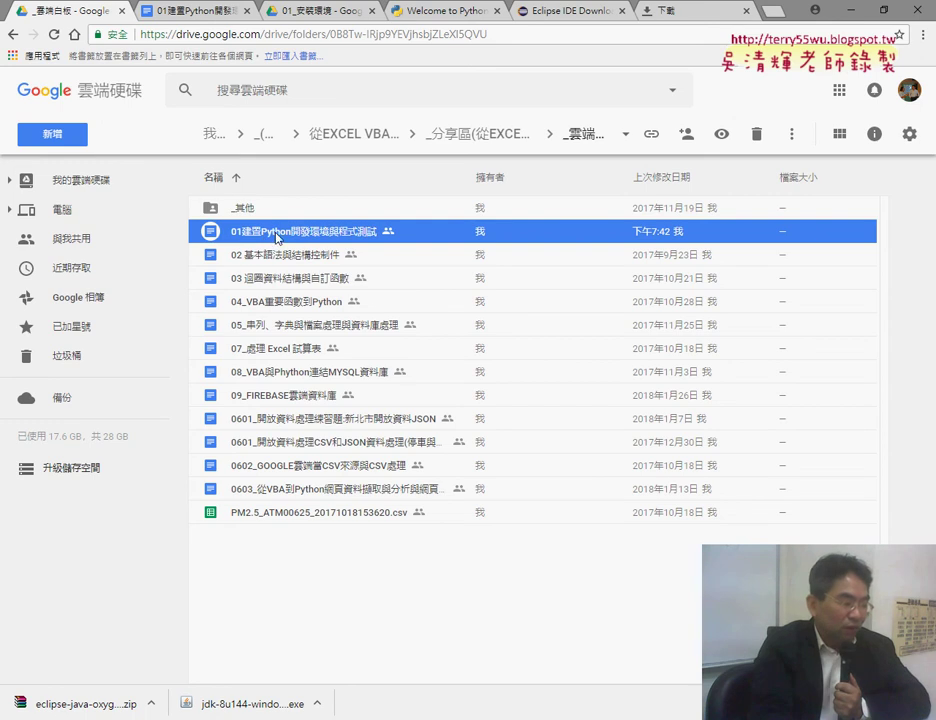
{"action": "double_click", "coordinate": [359, 240]}
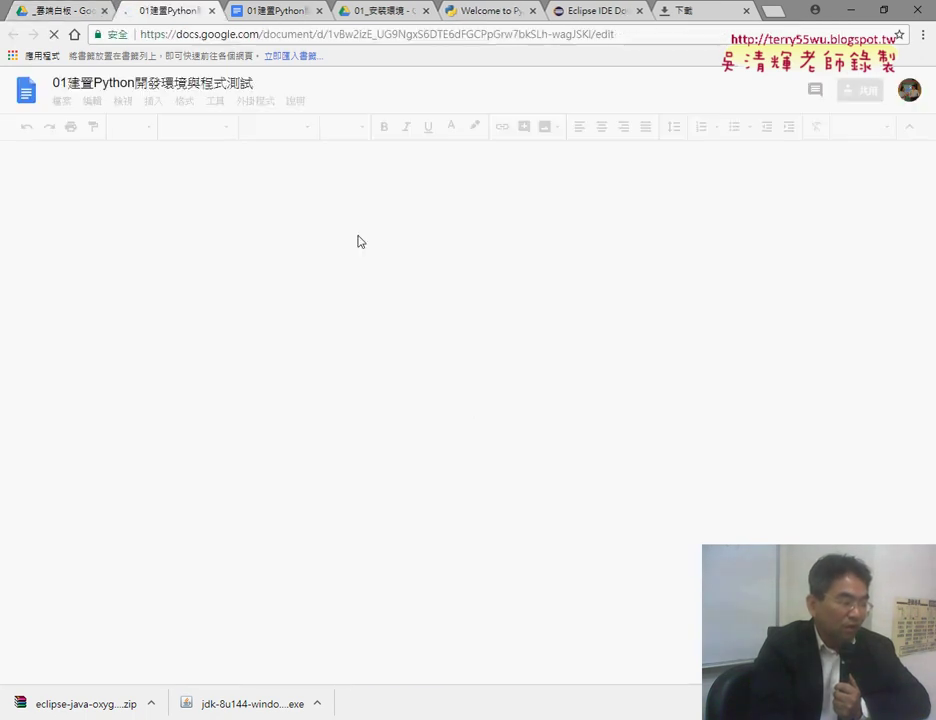
{"action": "scroll", "coordinate": [372, 238], "scroll_direction": "down", "scroll_amount": 3}
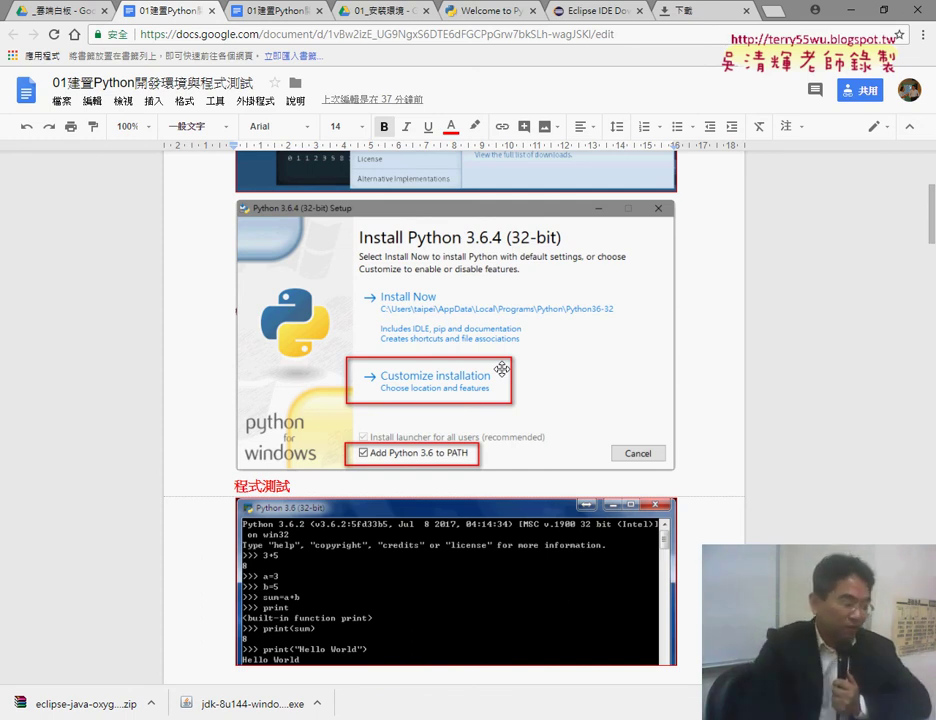
{"action": "scroll", "coordinate": [630, 420], "scroll_direction": "down", "scroll_amount": 3}
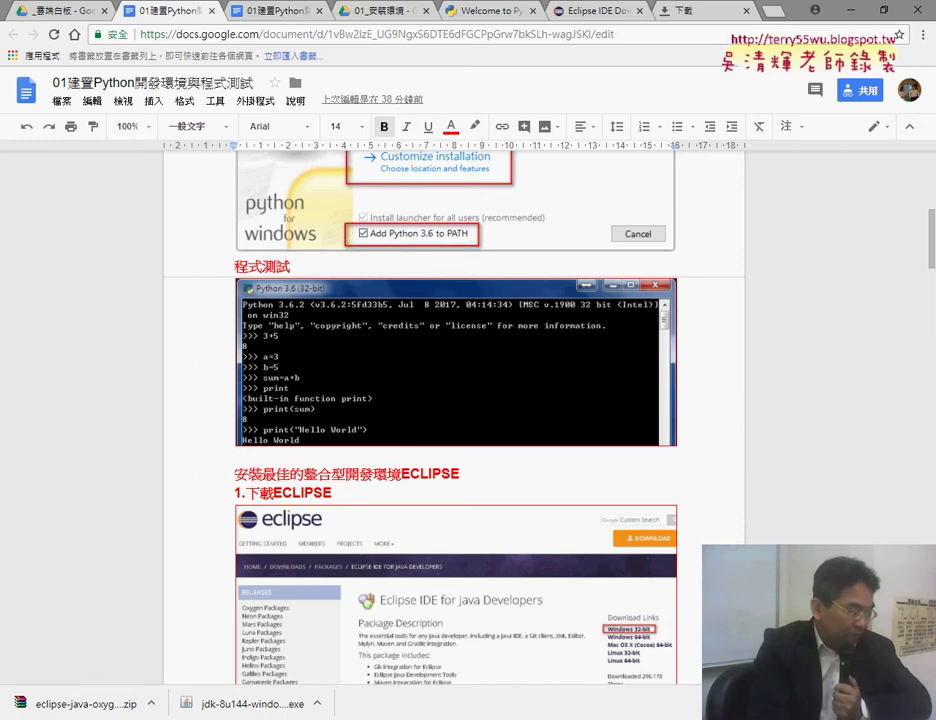
Switch to the IDLE (Python 3.6 32-bit) application by launching it from the recently added programs
{"action": "key", "text": "super"}
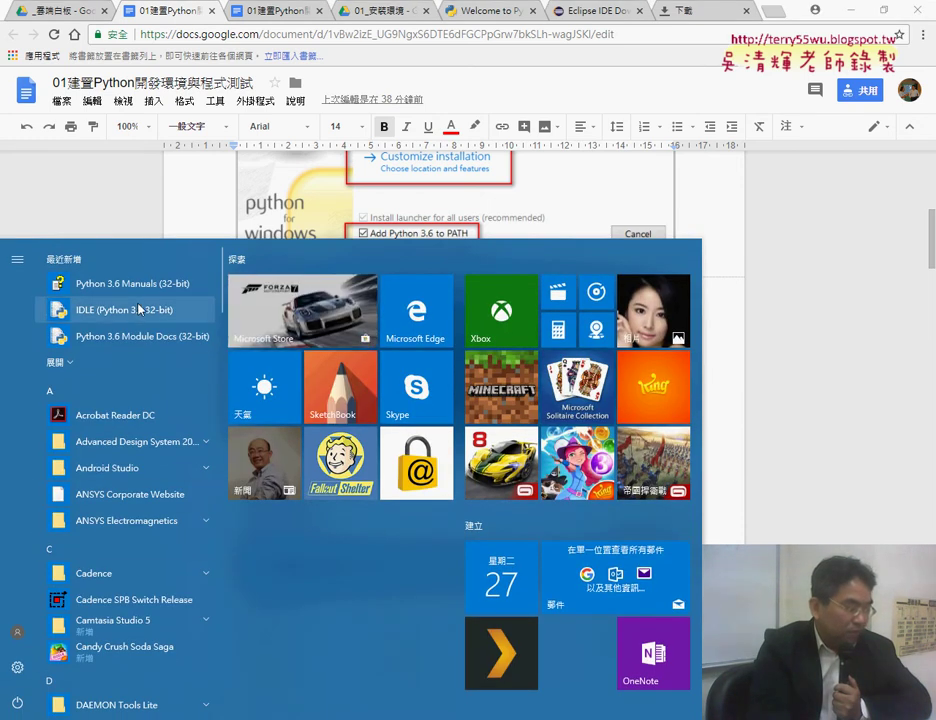
{"action": "left_click", "coordinate": [88, 312]}
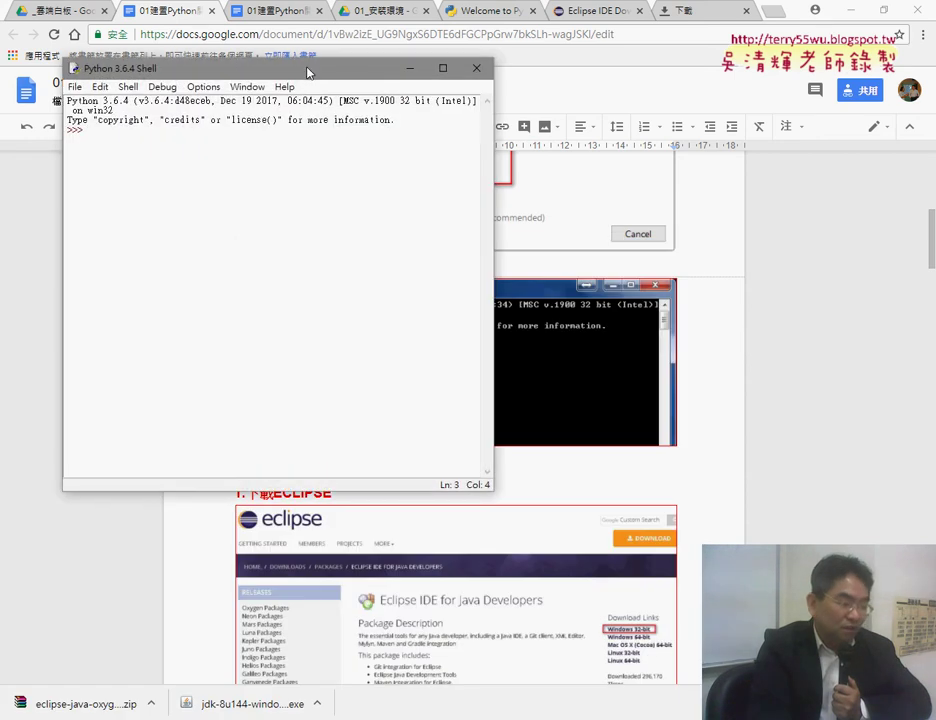
Move the Python shell clear of the document's test example and define a=3, b=4 and sum=a+b
{"action": "left_click_drag", "start_coordinate": [182, 80], "coordinate": [431, 82]}
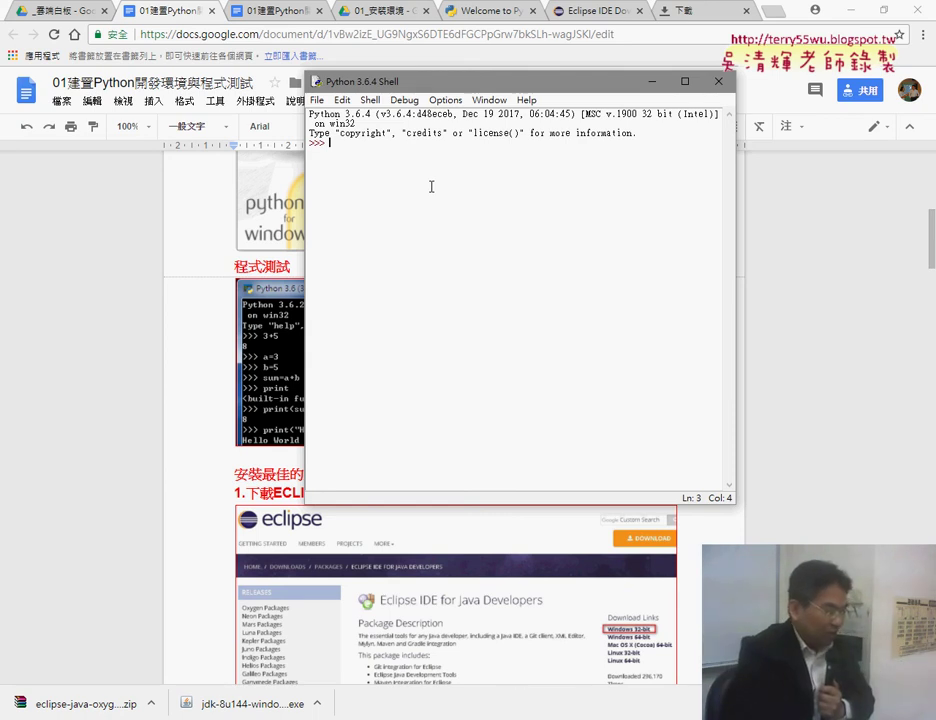
{"action": "type", "text": "a="}
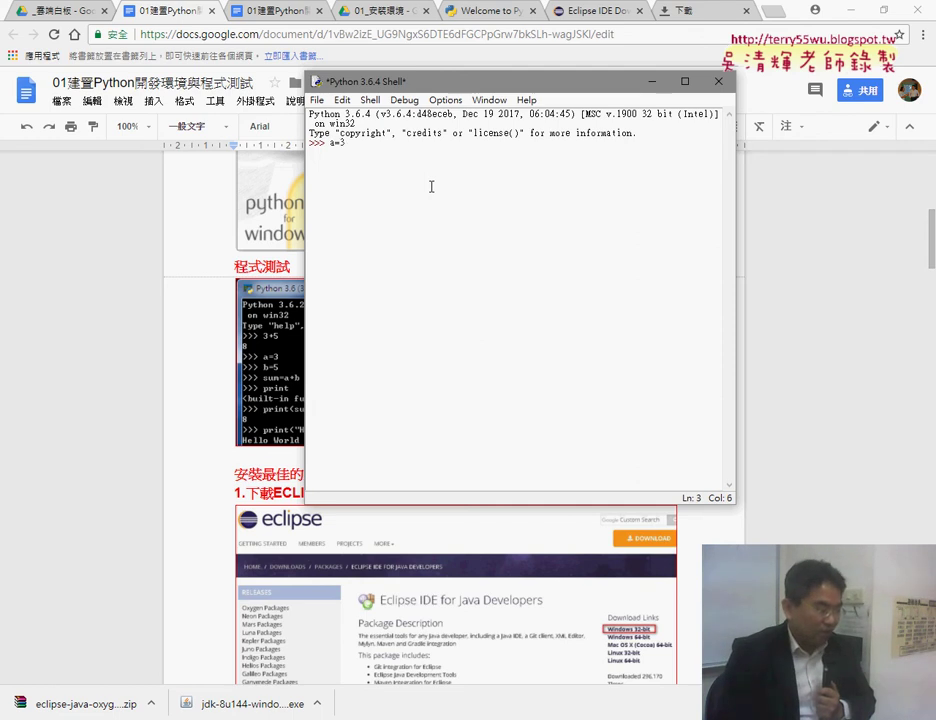
{"action": "type", "text": "3"}
{"action": "key", "text": "Return"}
{"action": "type", "text": "b=4"}
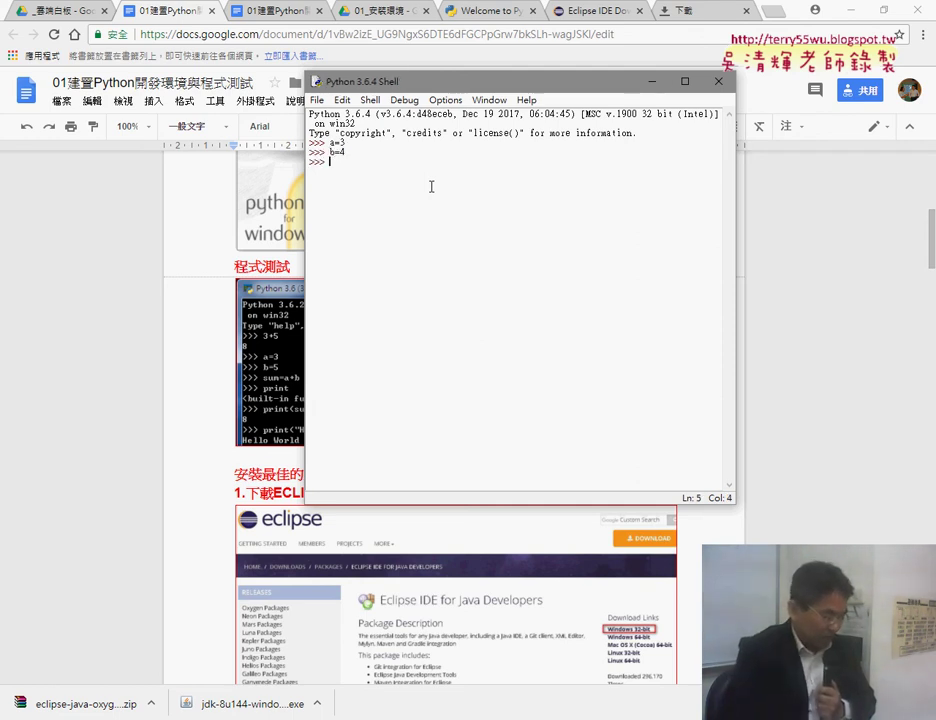
{"action": "type", "text": "s"}
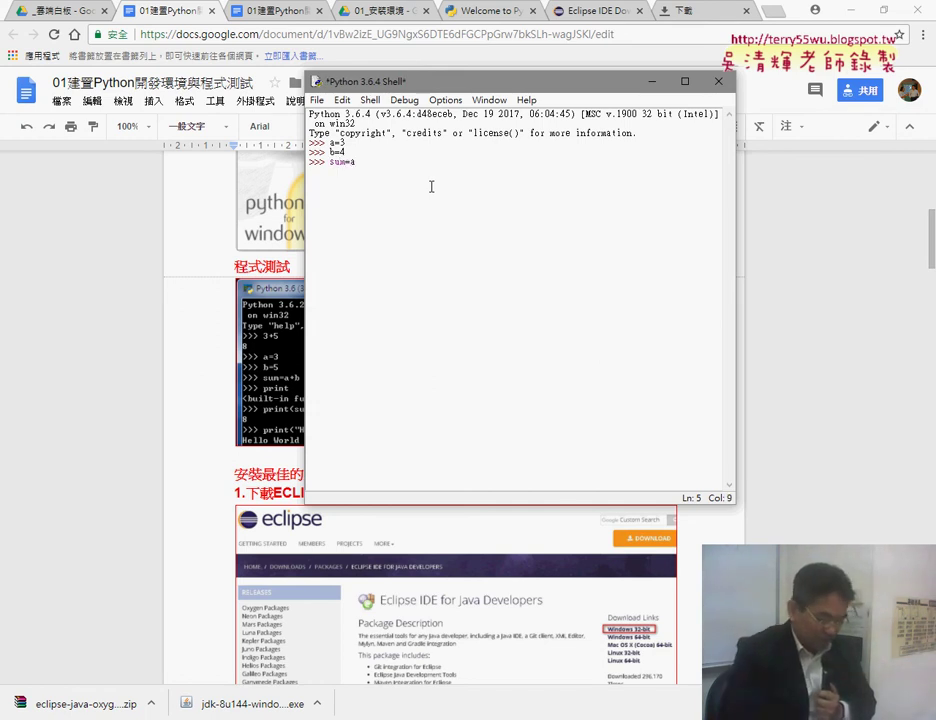
{"action": "type", "text": "um=a+b"}
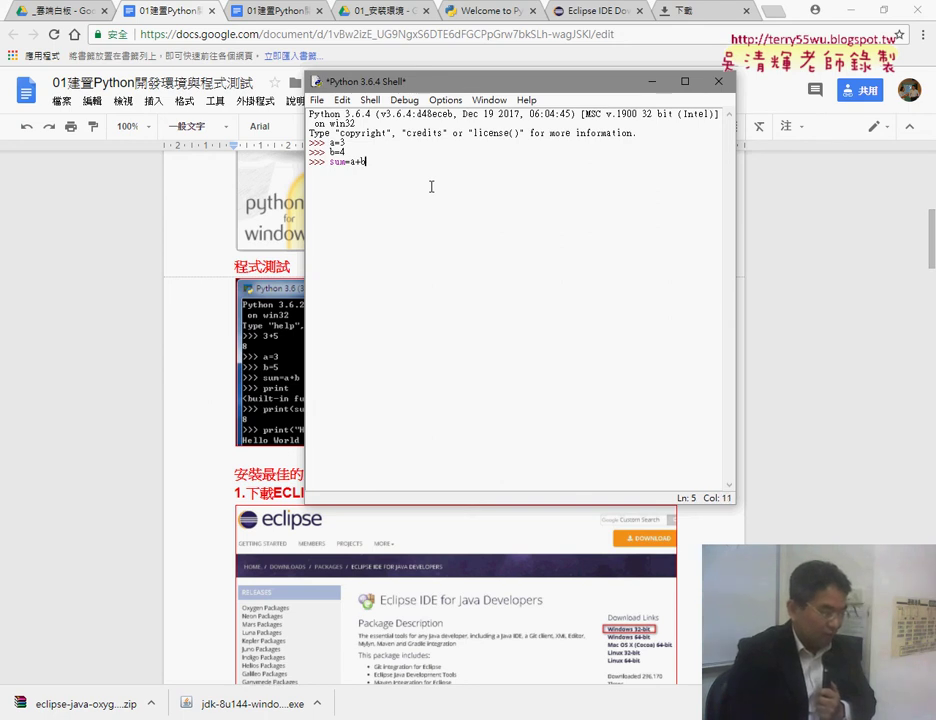
{"action": "key", "text": "Return"}
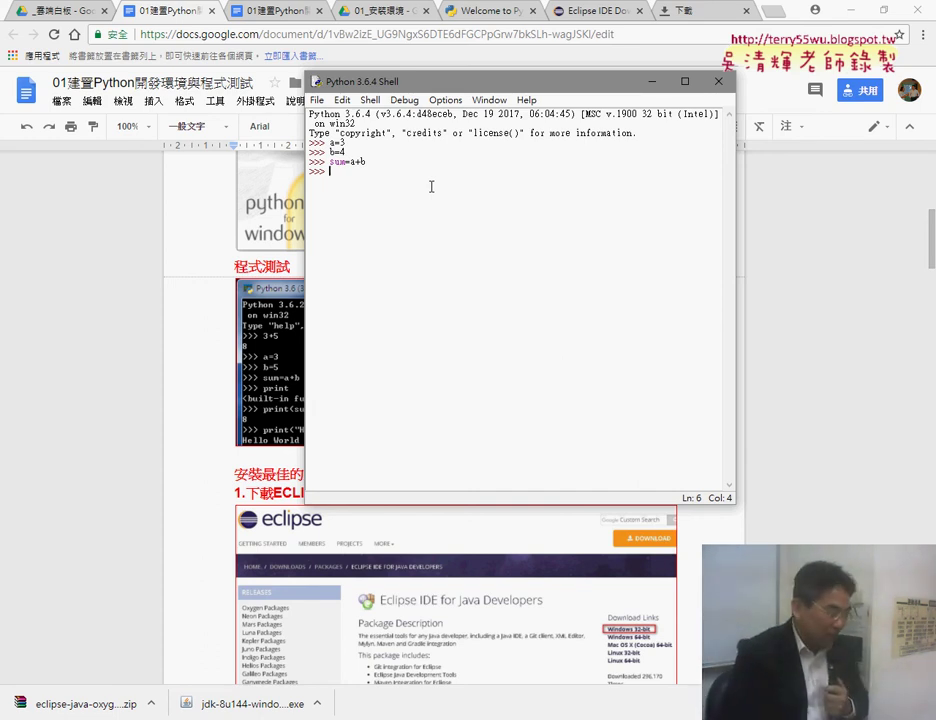
Output the value of the sum variable by running print(sum) in the Python shell
{"action": "type", "text": "p"}
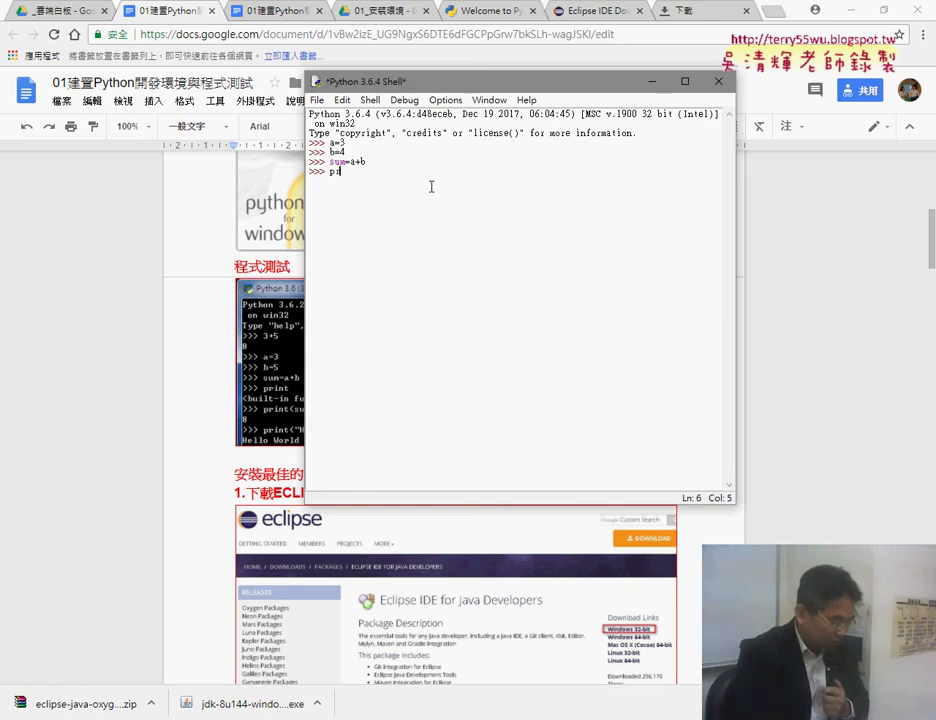
{"action": "type", "text": "rint"}
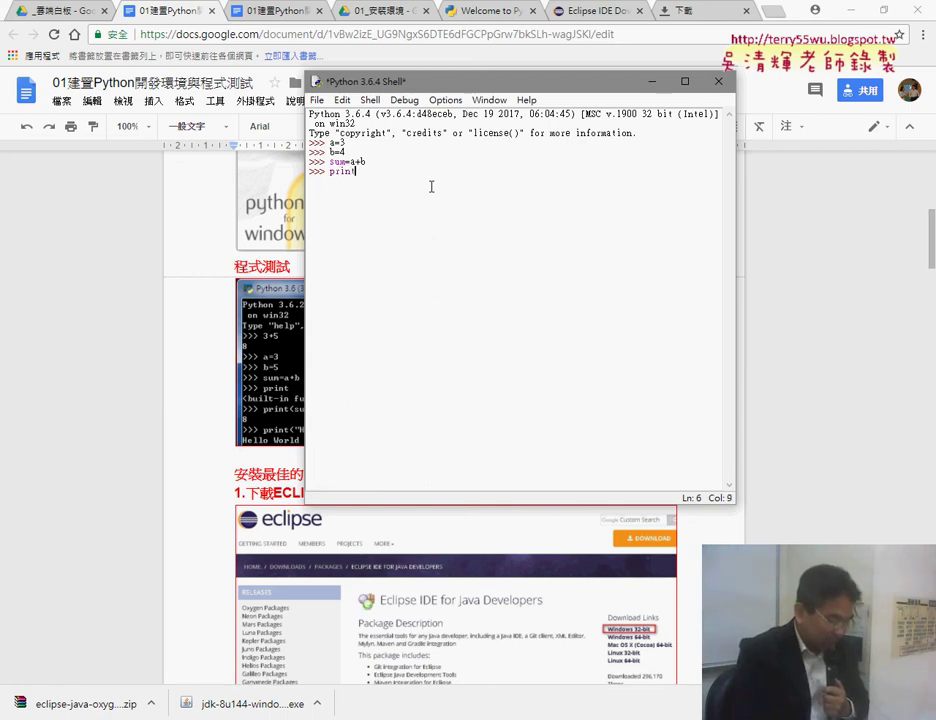
{"action": "type", "text": "("}
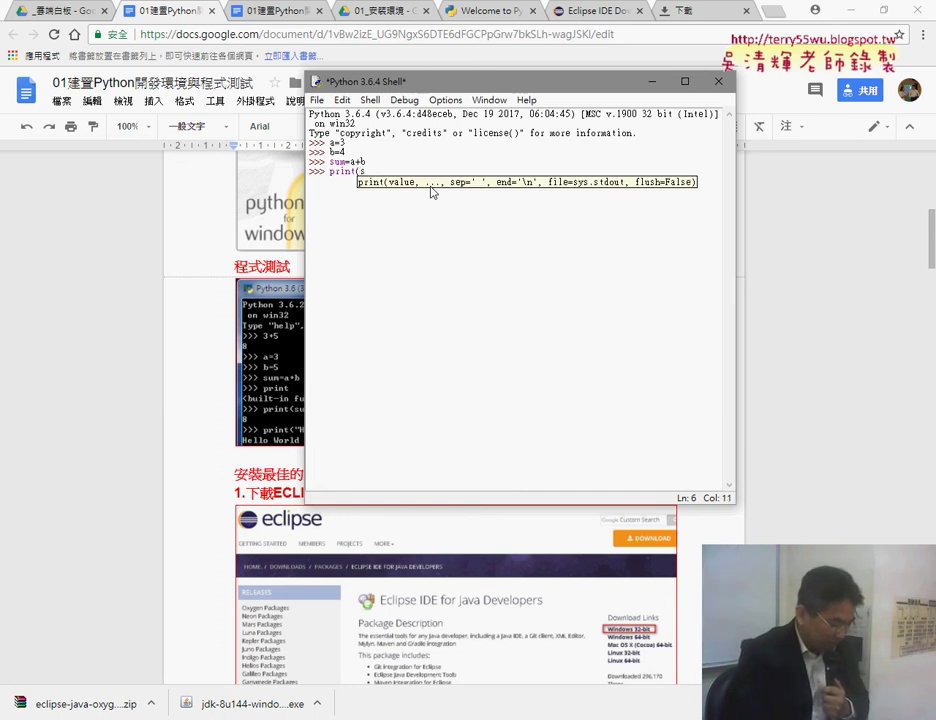
{"action": "type", "text": "sum"}
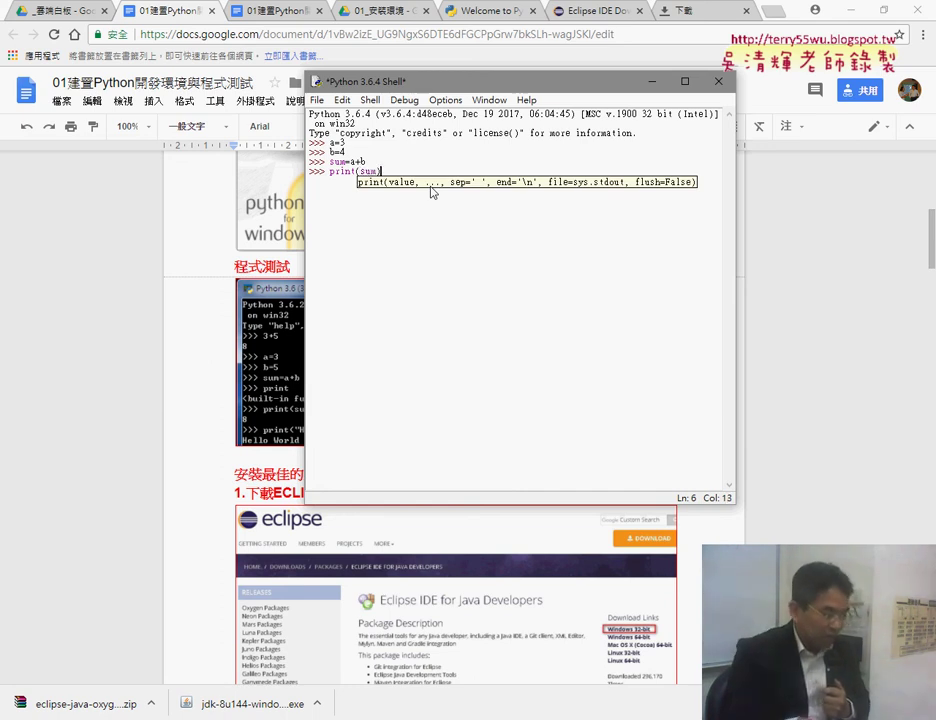
{"action": "type", "text": ")"}
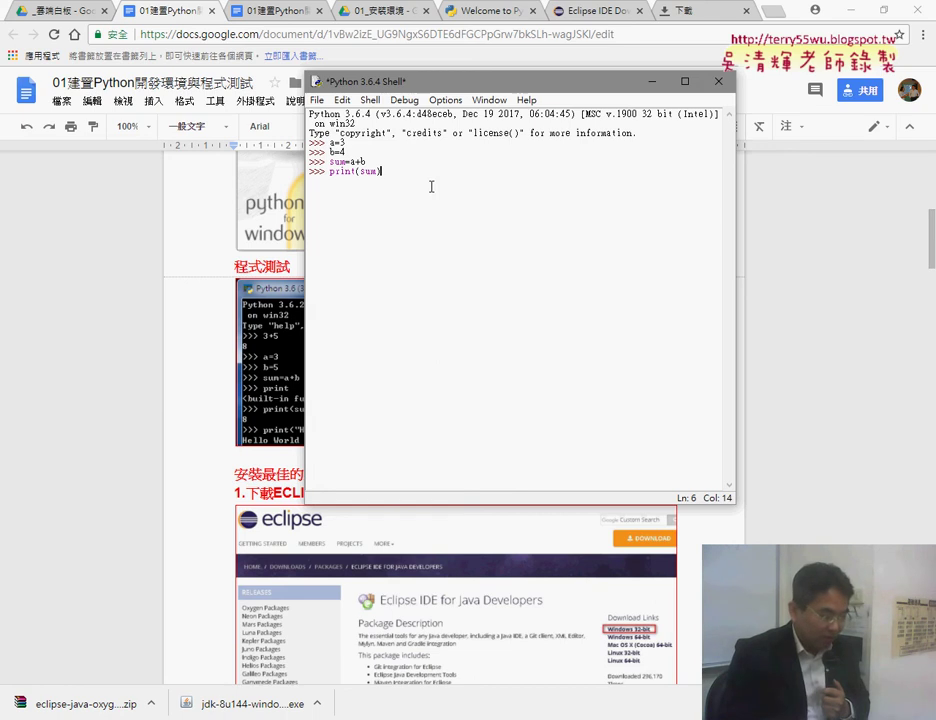
{"action": "key", "text": "Return"}
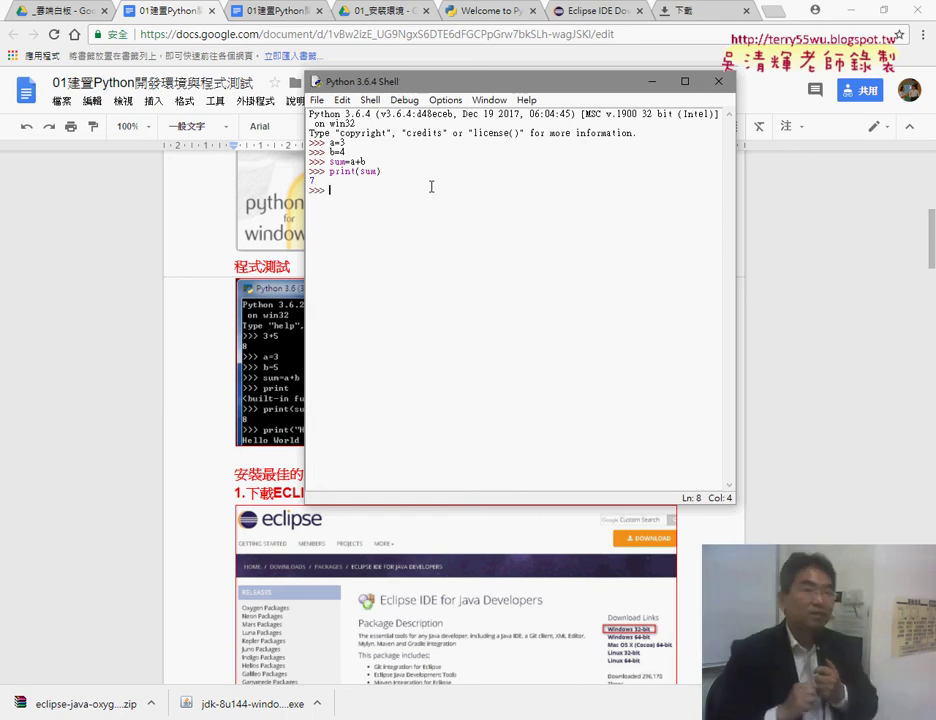